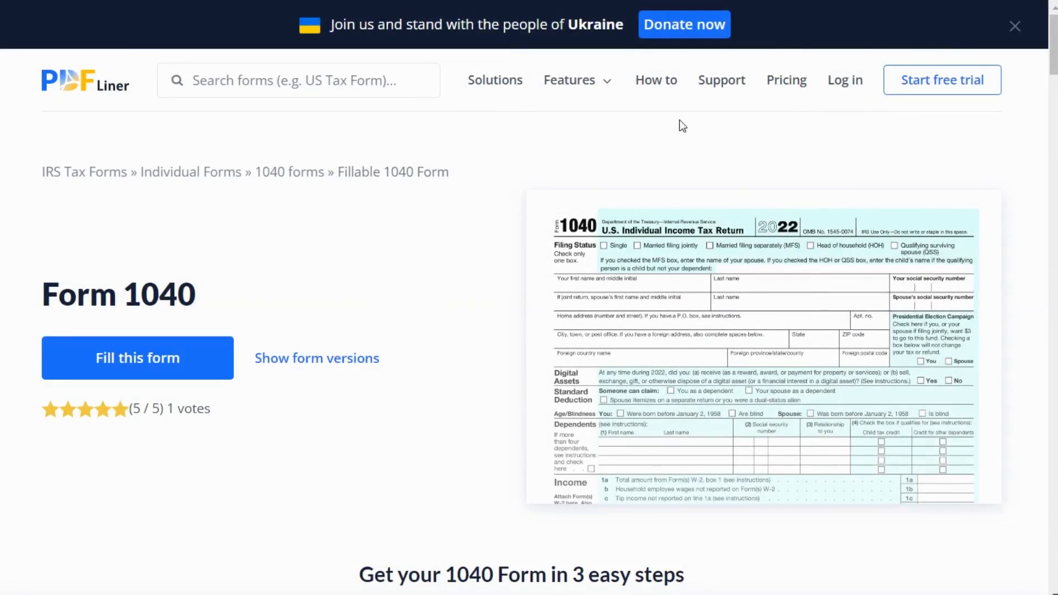
Open Form 1040 for filling and look through both blank pages, down to the signature and paid preparer sections.
click(160, 381)
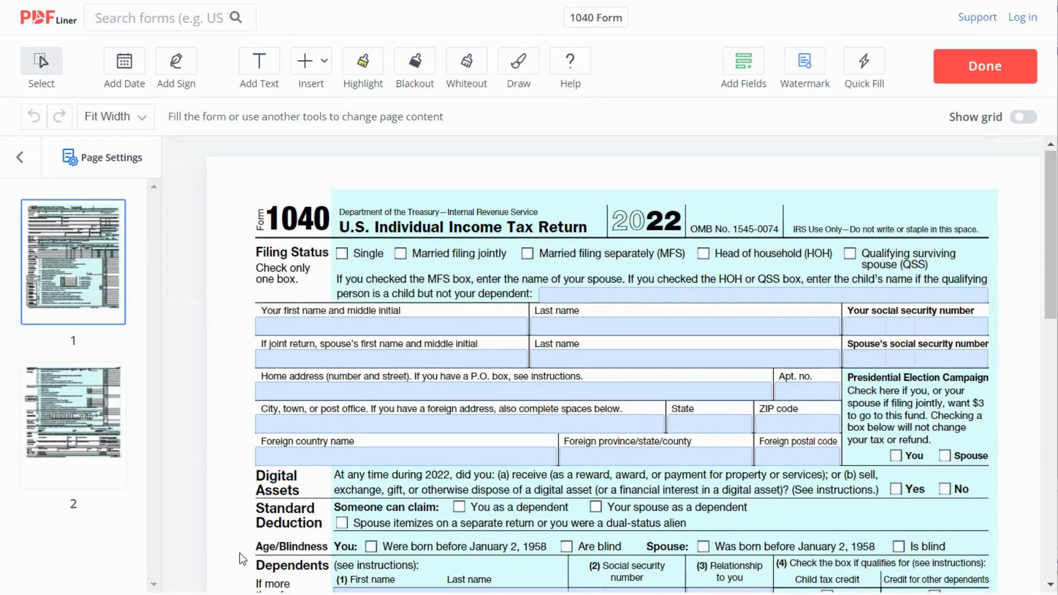
drag(1054, 198, 1054, 223)
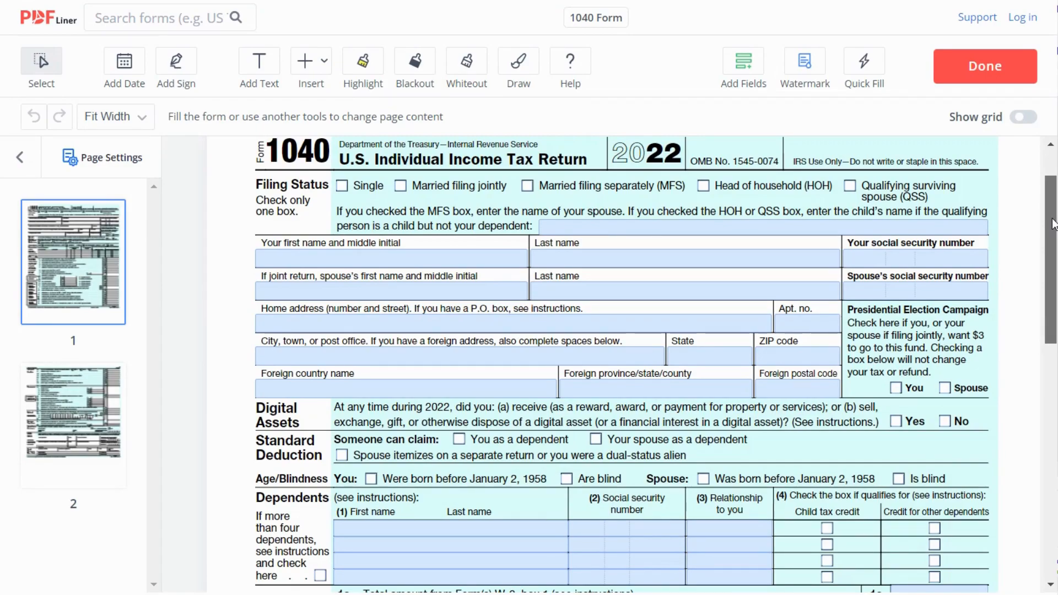
drag(1053, 223, 1037, 379)
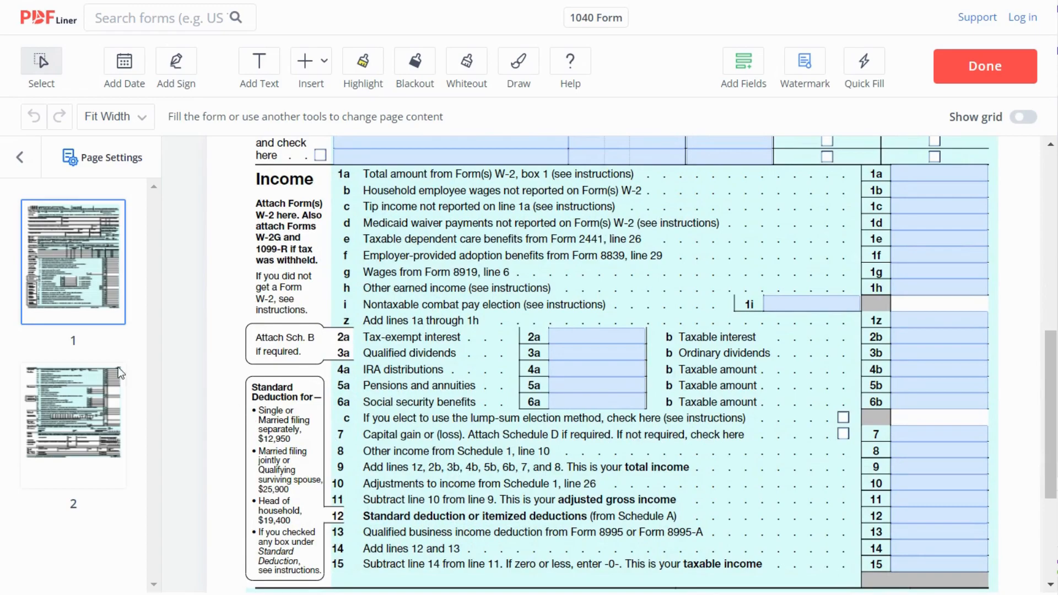
click(66, 388)
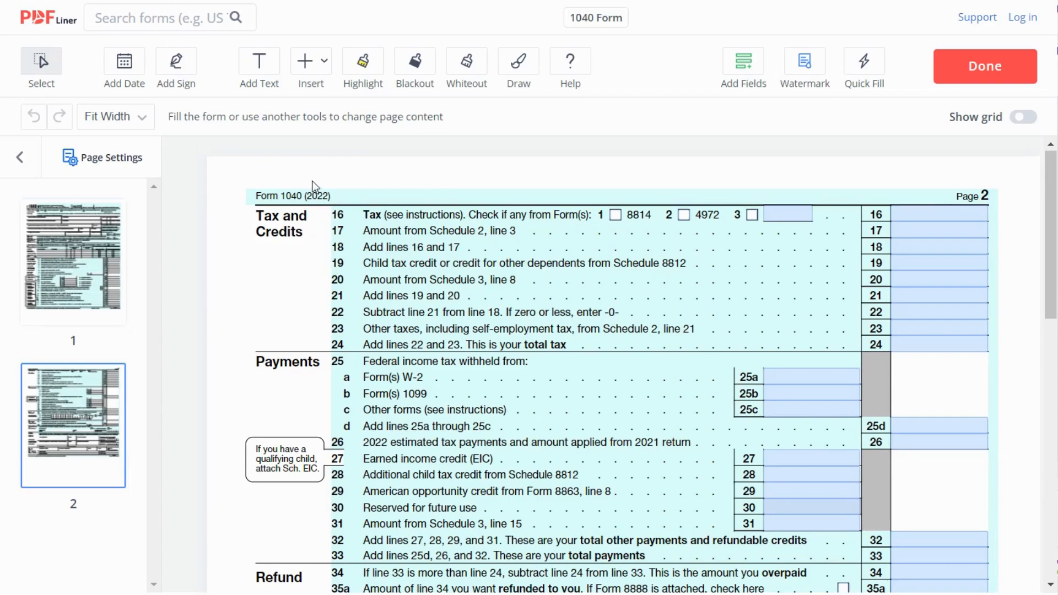
scroll(312, 181, down, 3)
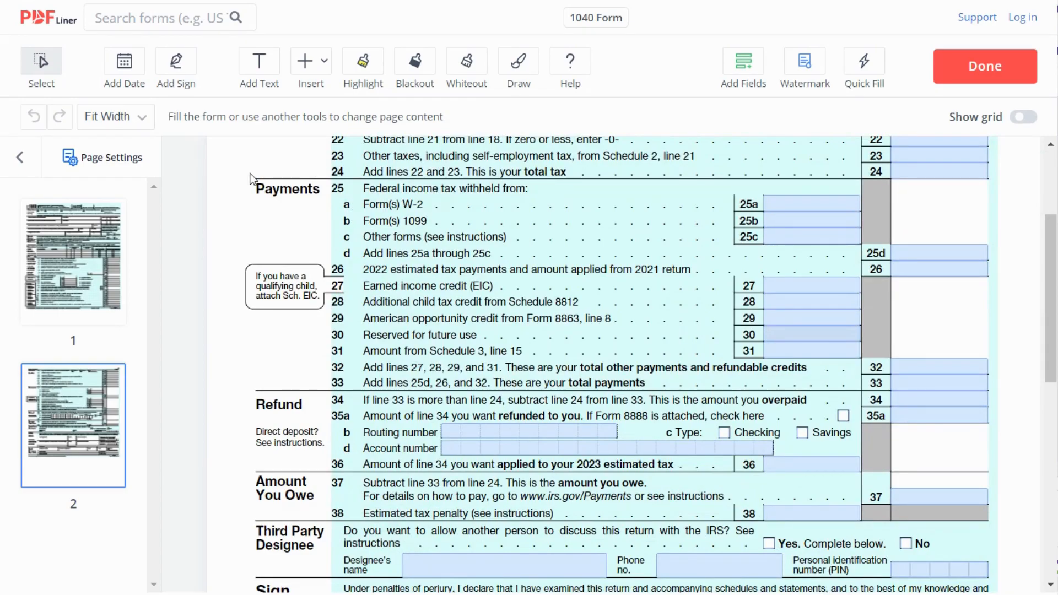
scroll(259, 179, down, 3)
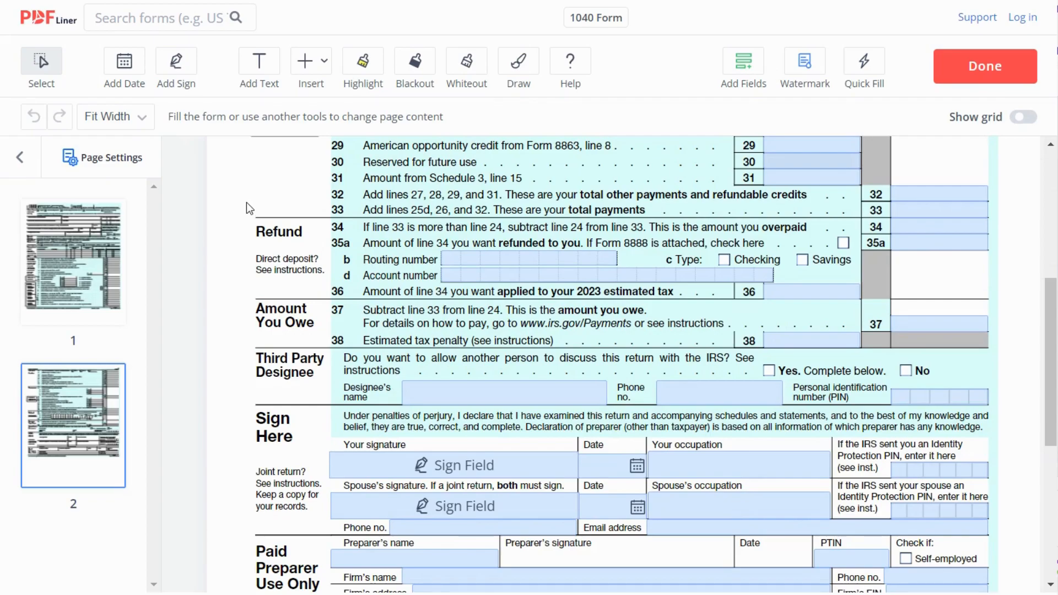
scroll(247, 203, down, 2)
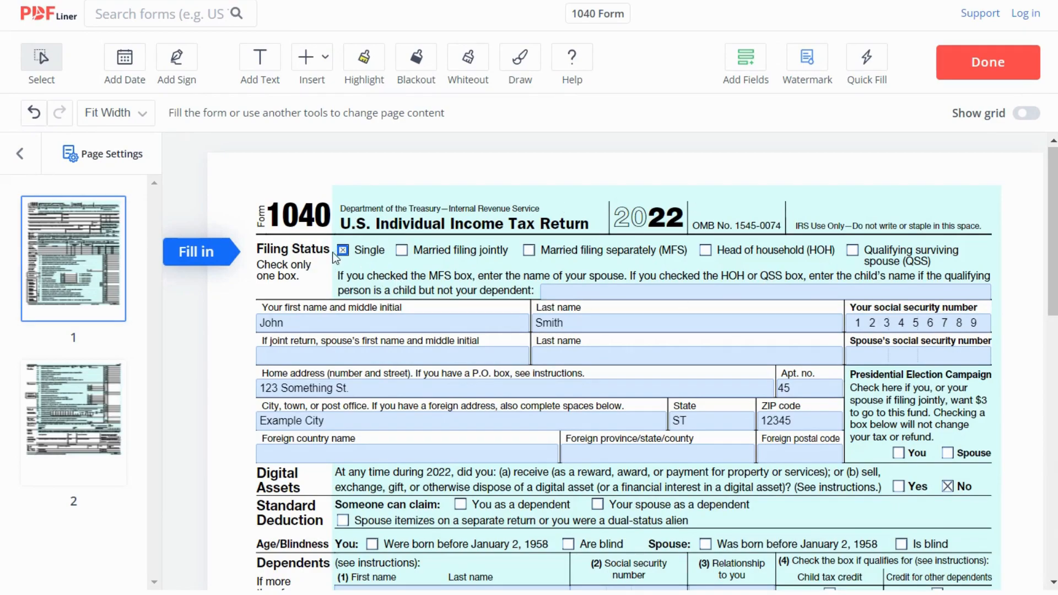
Review the taxpayer's name, social security number, home address and Digital Assets answer on page 1.
click(307, 324)
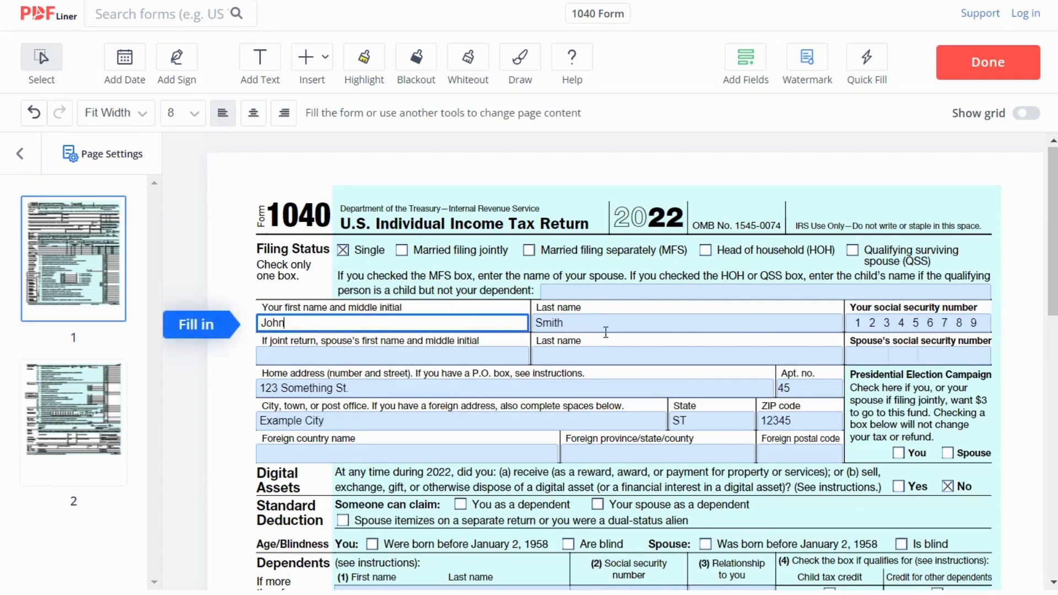
key(Tab)
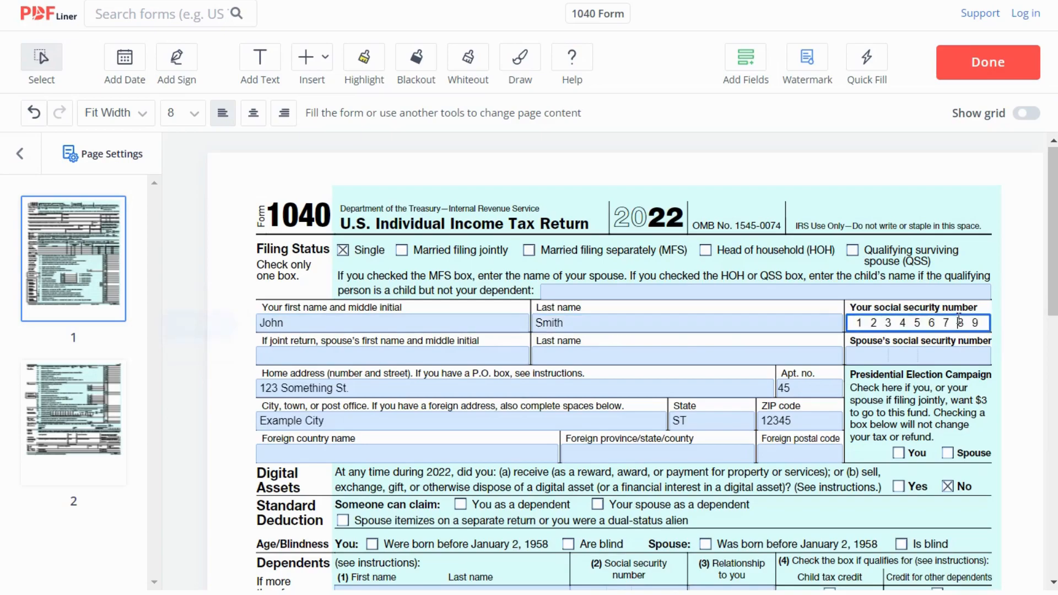
click(382, 388)
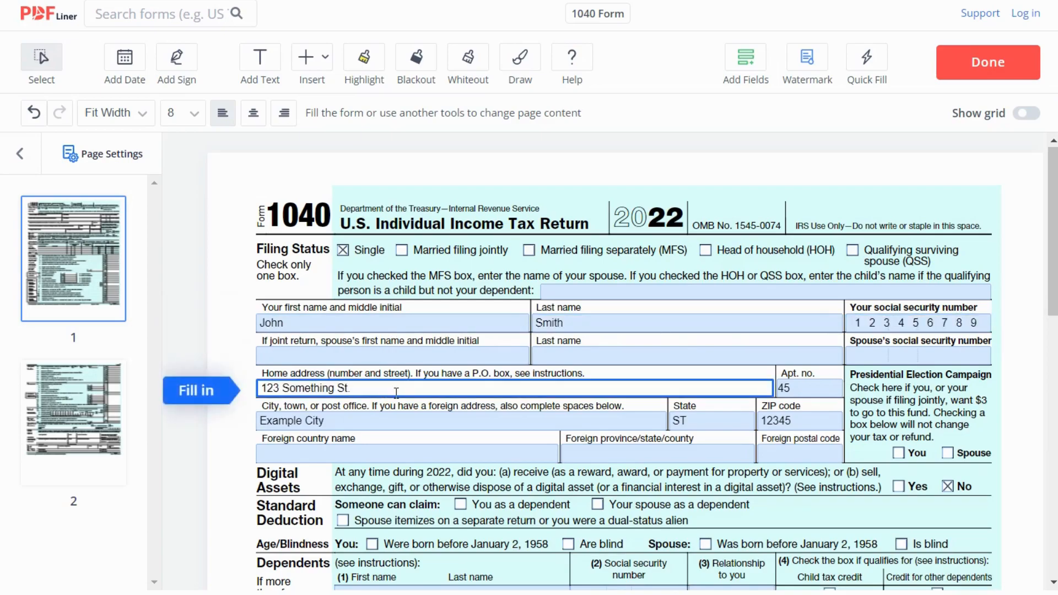
scroll(394, 402, down, 3)
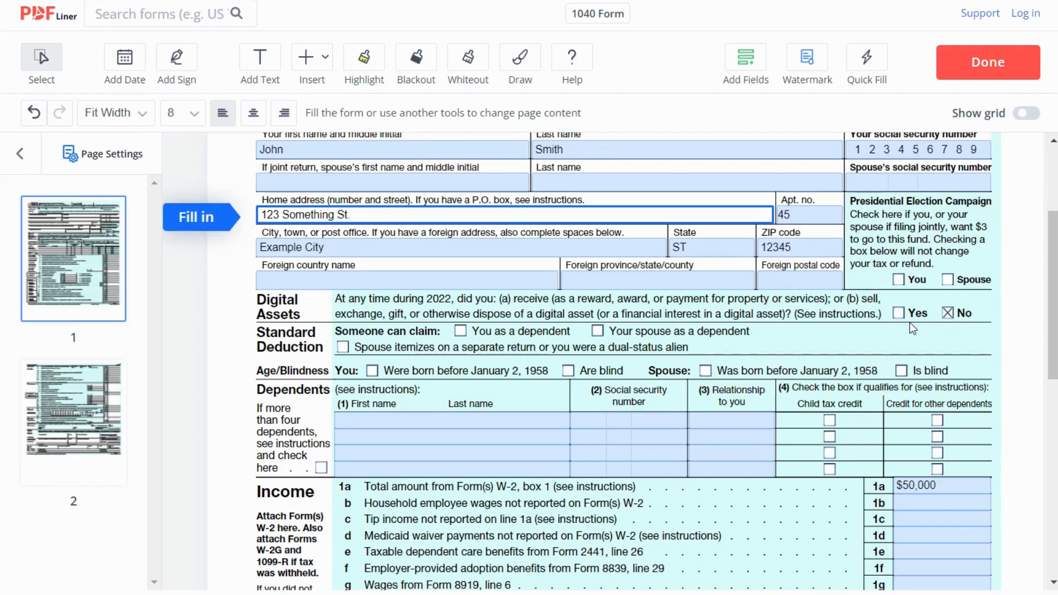
click(948, 313)
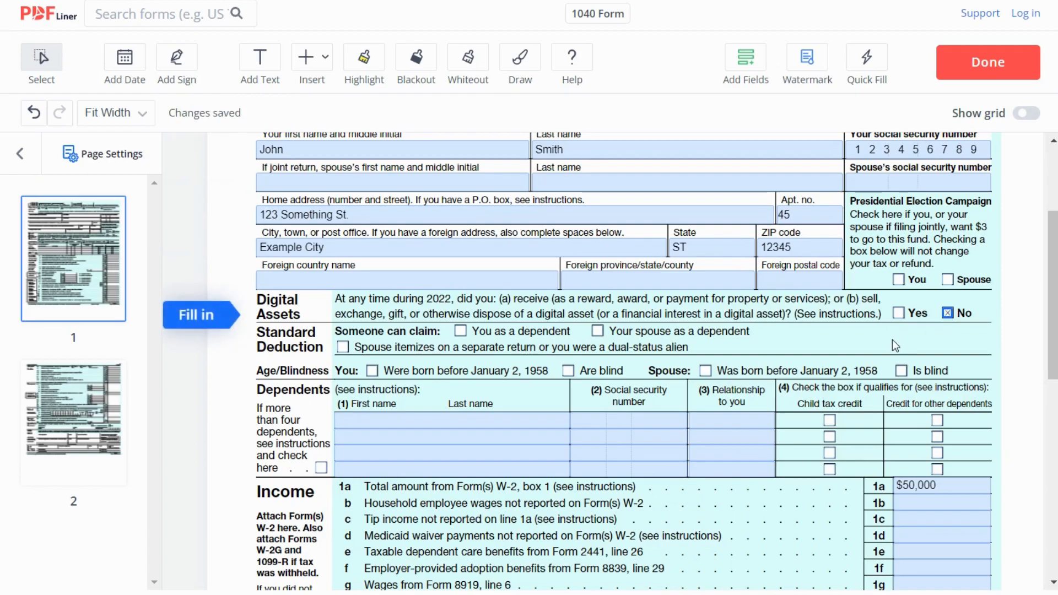
Examine the Income section's W-2 wages on line 1a, taxable interest on line 2b and the wage sum on line 1z.
scroll(666, 330, down, 2)
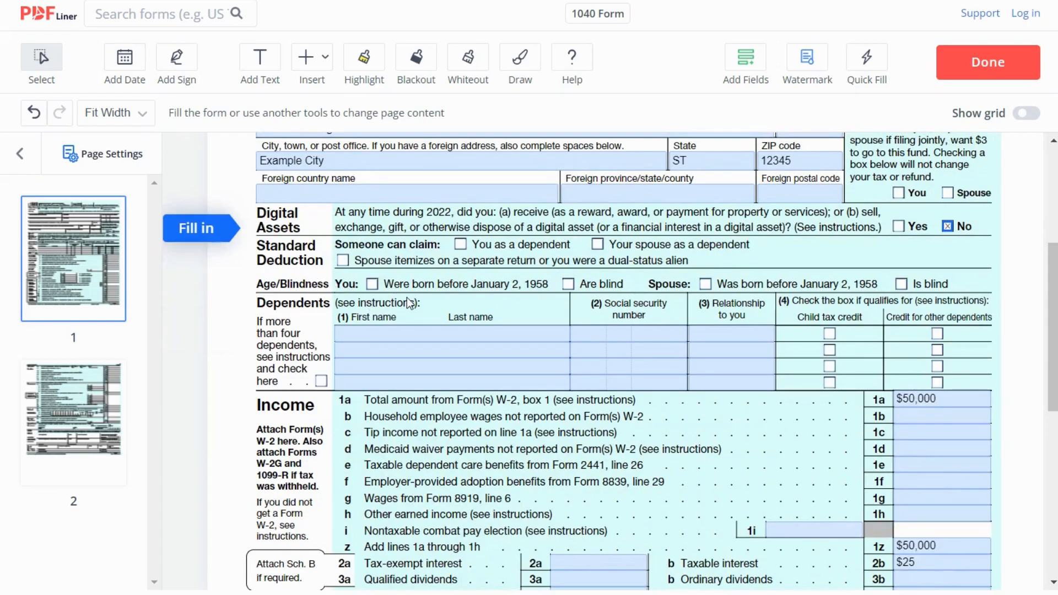
scroll(409, 300, down, 4)
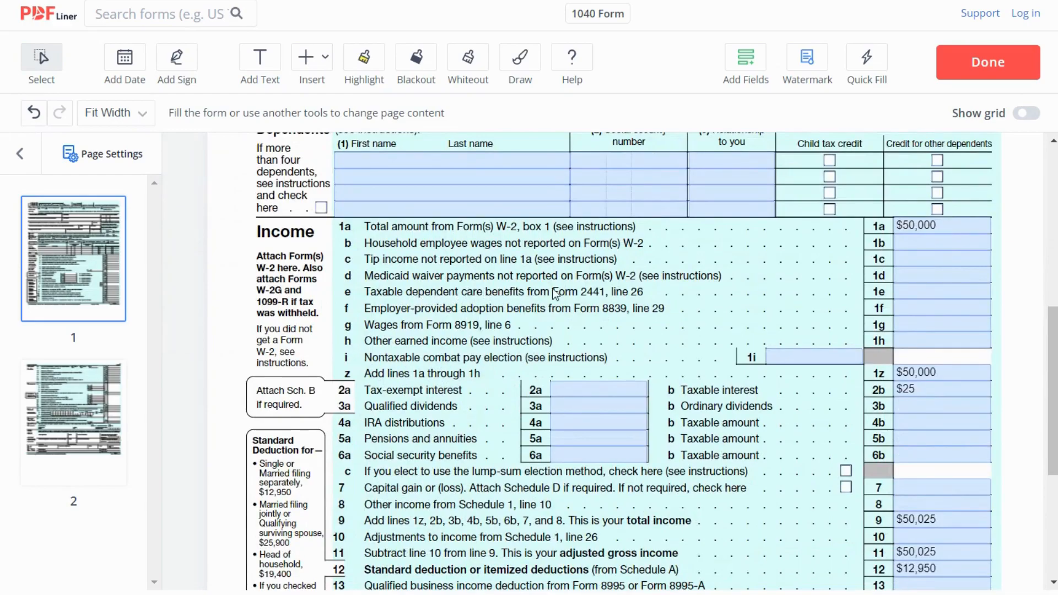
click(963, 222)
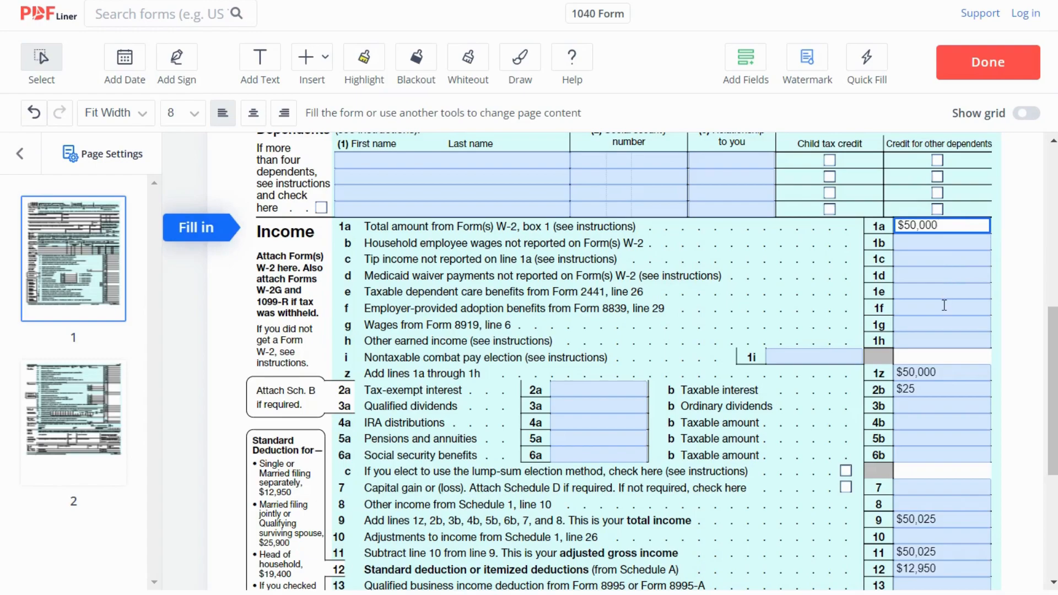
click(945, 388)
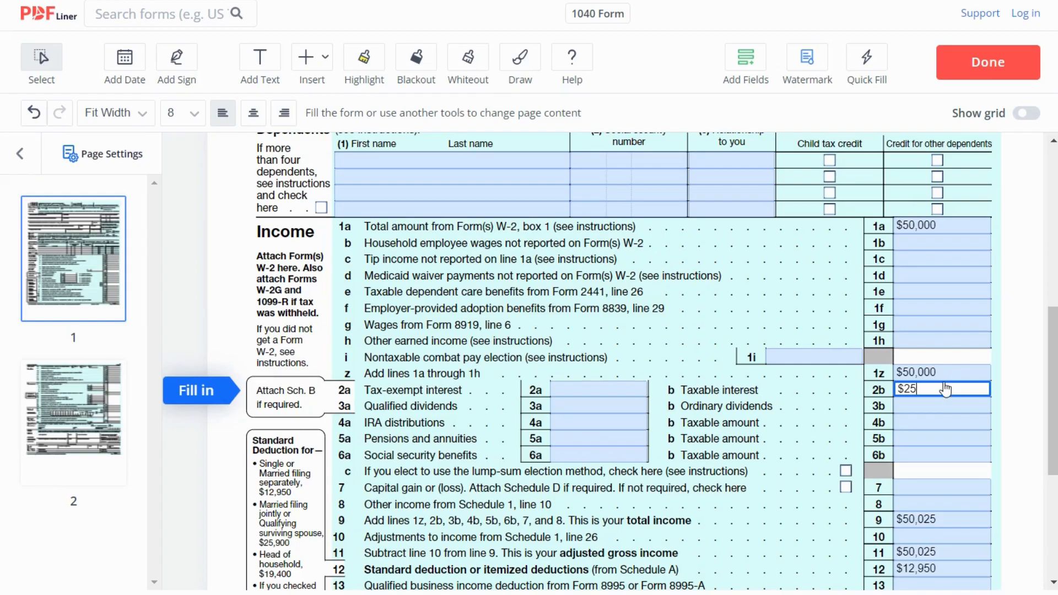
click(948, 367)
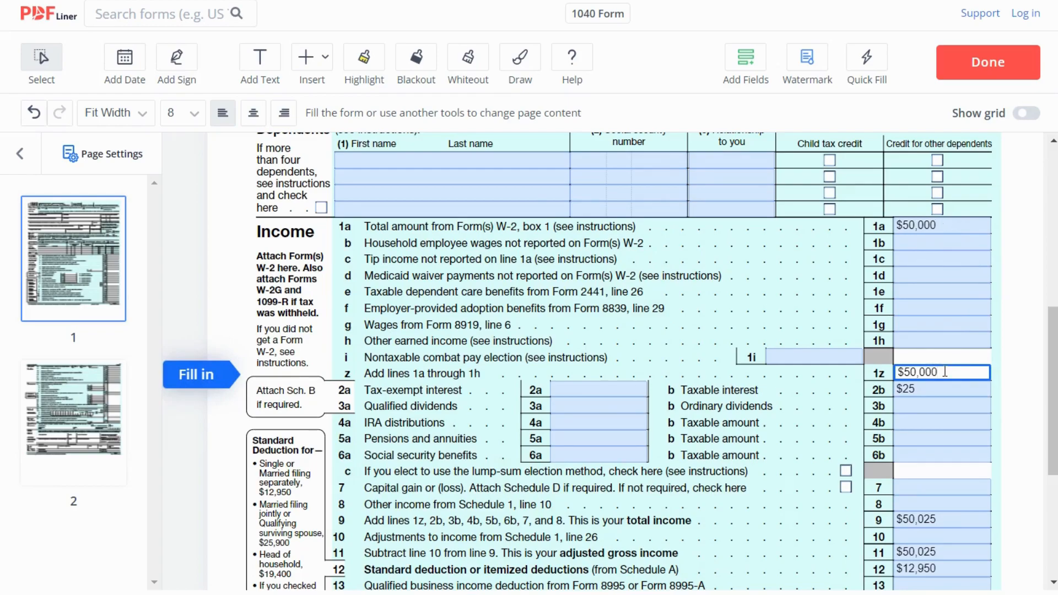
Check total income, adjusted gross income, deductions and taxable income on lines 9, 11, 12, 14 and 15.
scroll(944, 372, down, 2)
click(945, 432)
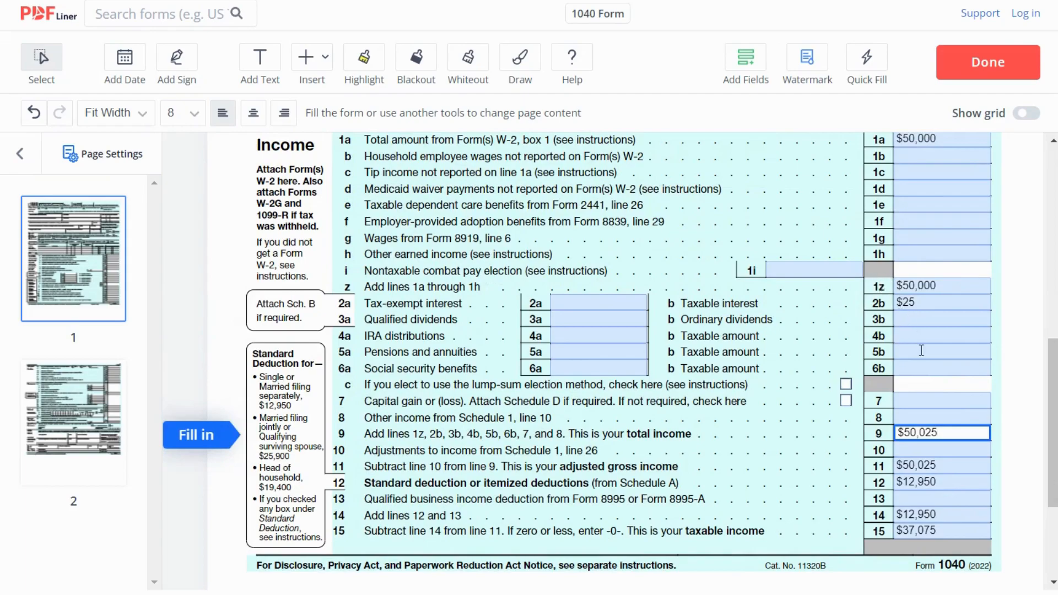
click(951, 468)
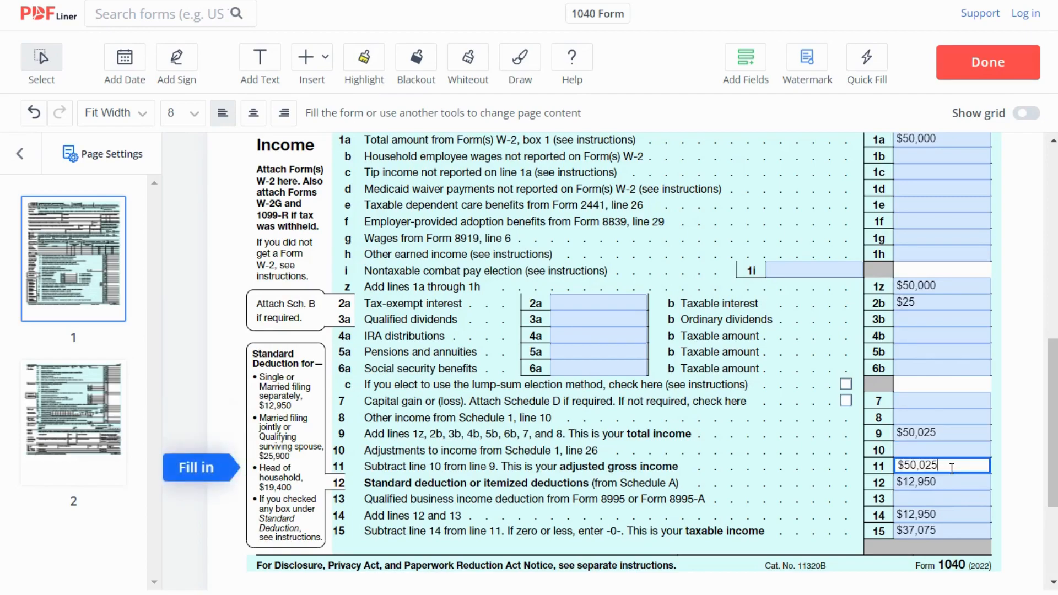
click(952, 485)
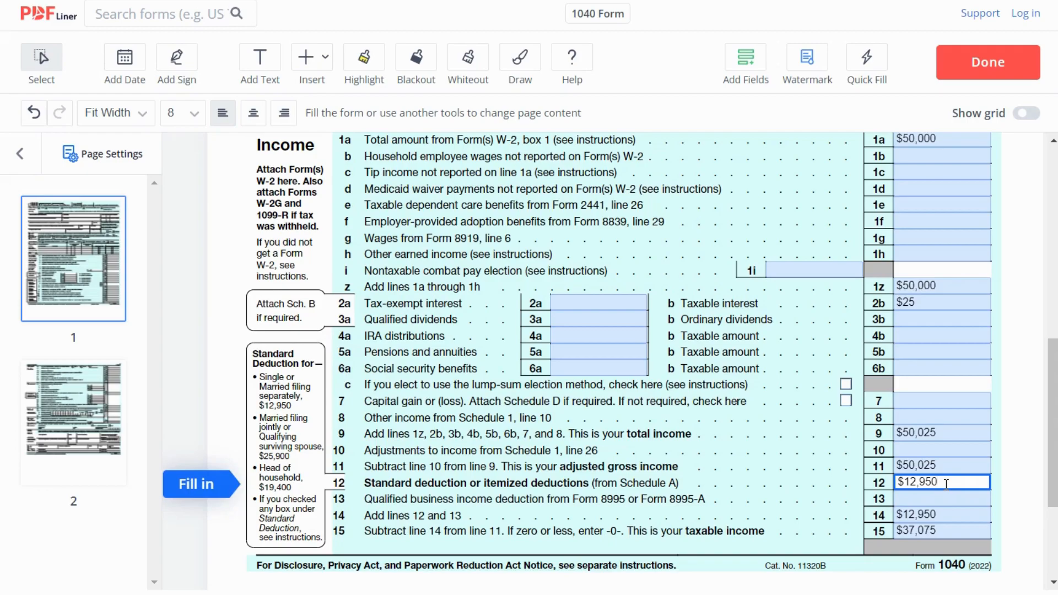
click(952, 518)
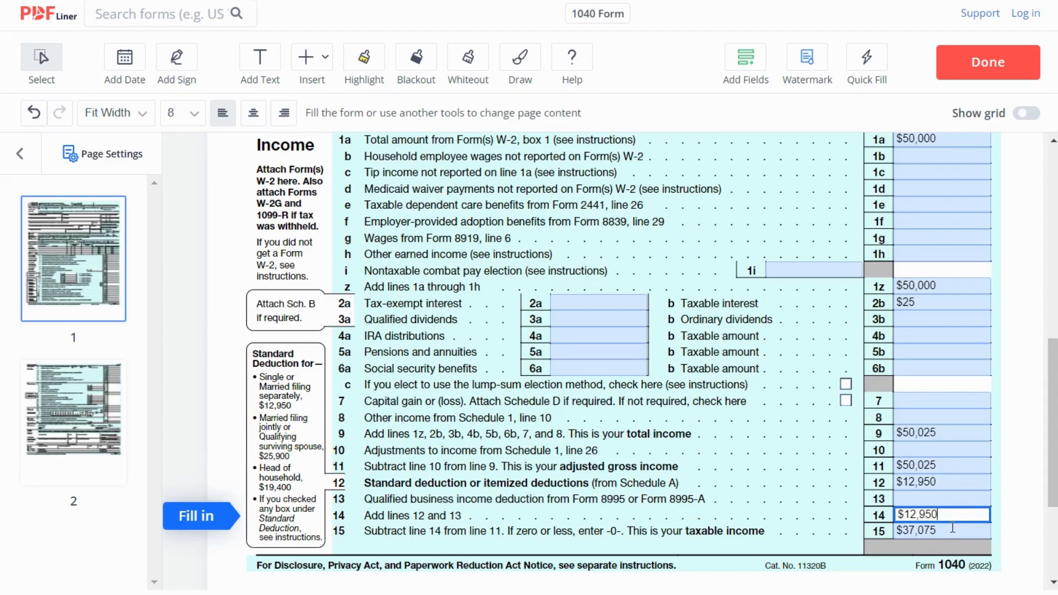
click(952, 529)
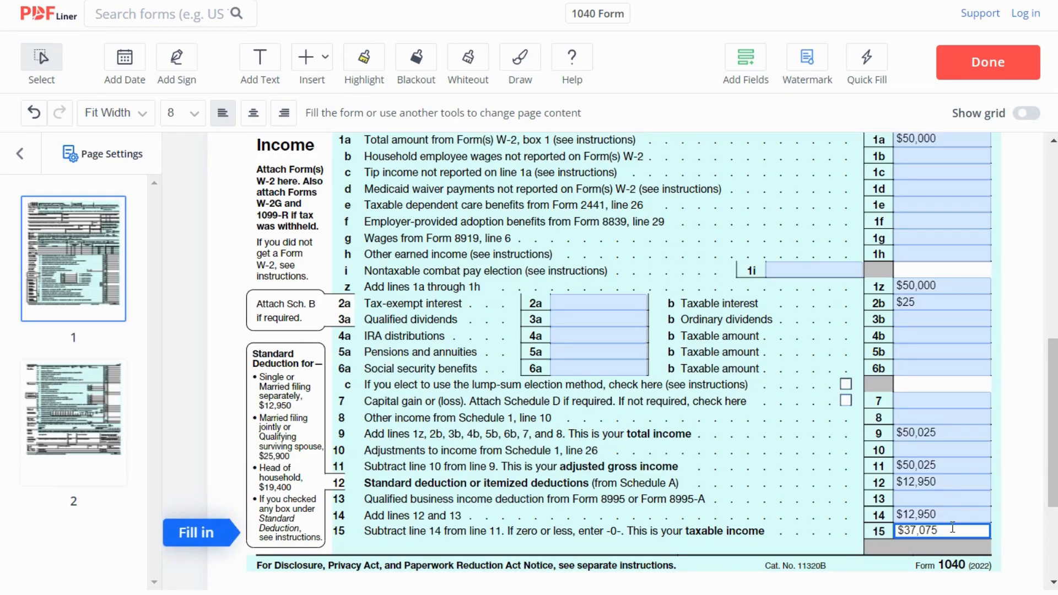
Switch to the 2022 Instruction 1040 PDF and look up the Single filer's tax for the 37,050 to 37,100 income row.
click(111, 393)
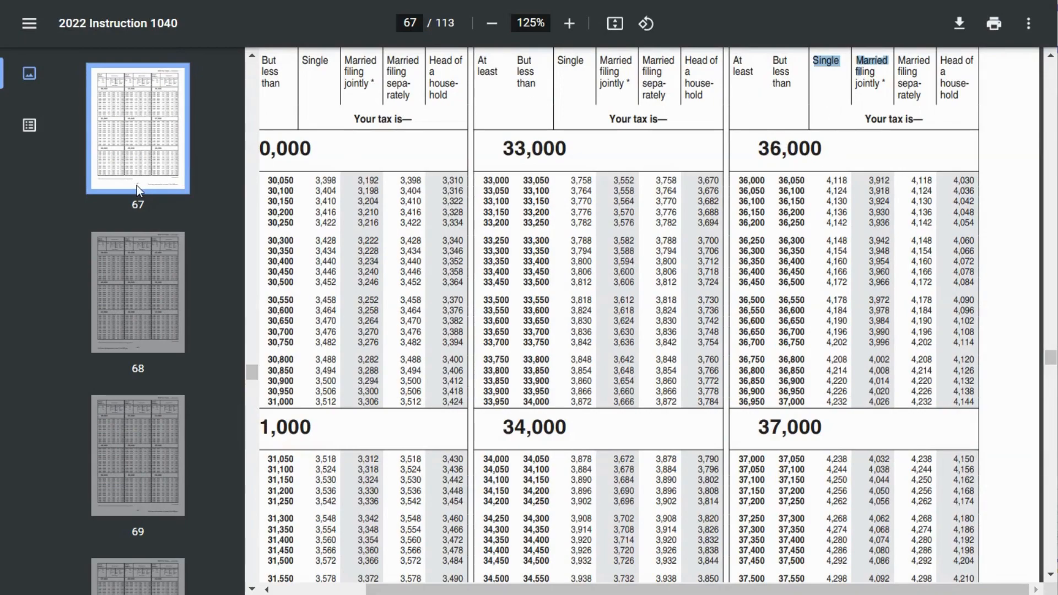
scroll(542, 138, down, 2)
scroll(606, 220, up, 2)
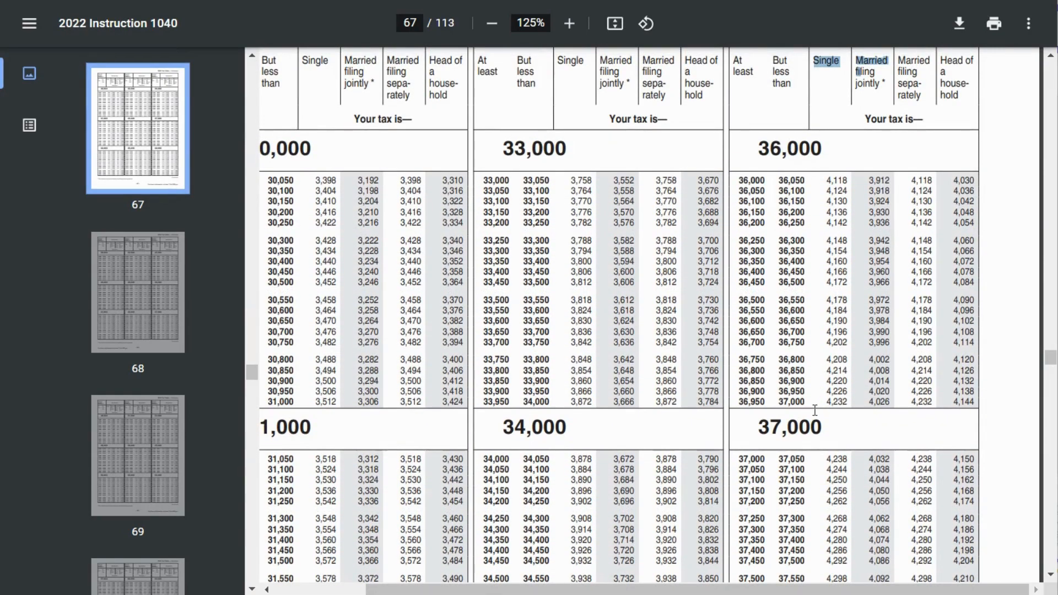
scroll(831, 411, down, 2)
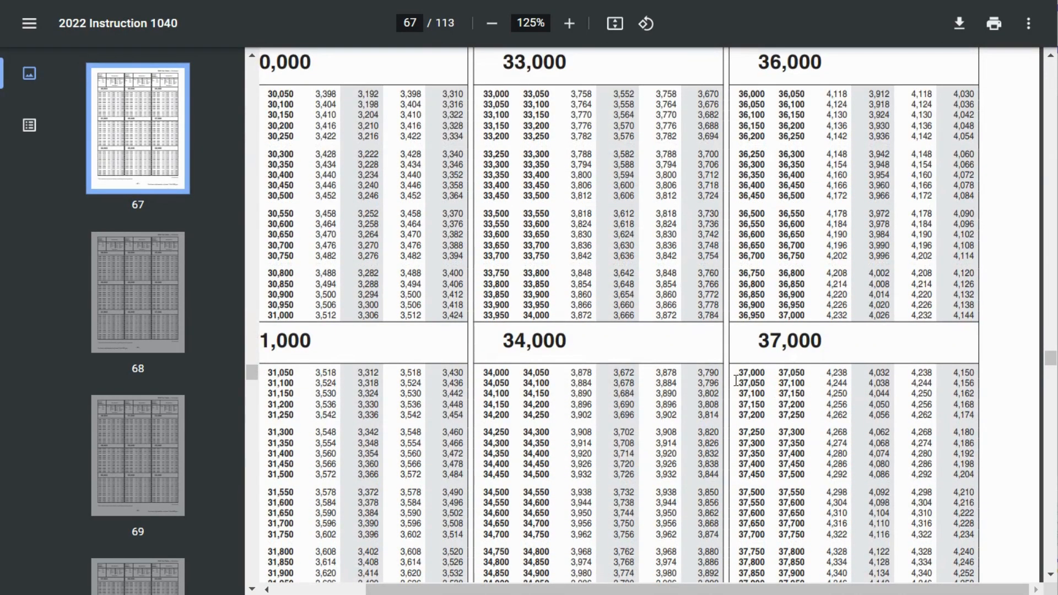
drag(737, 382, 808, 387)
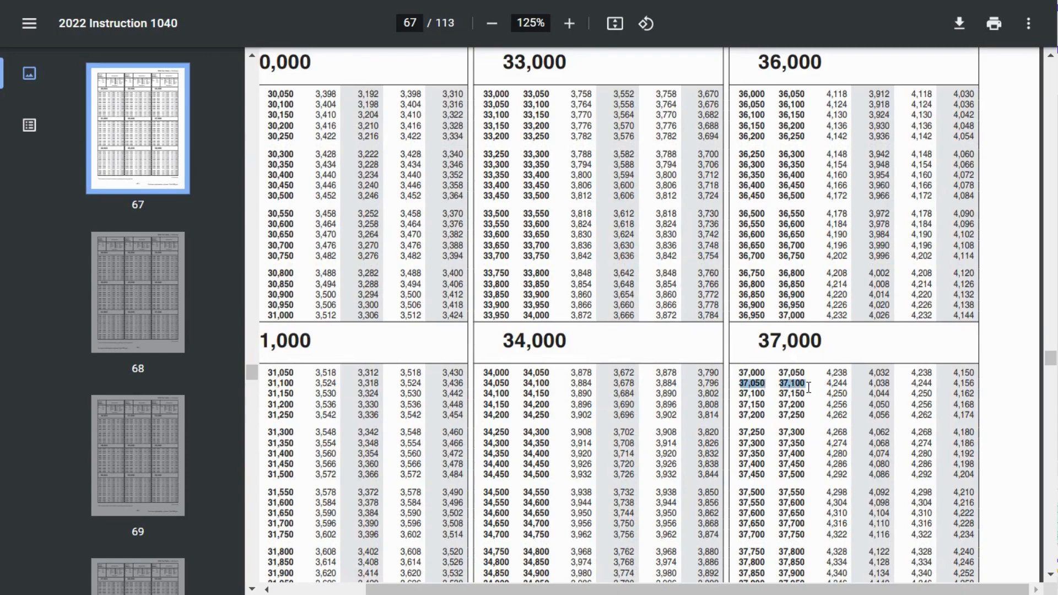
scroll(809, 387, up, 3)
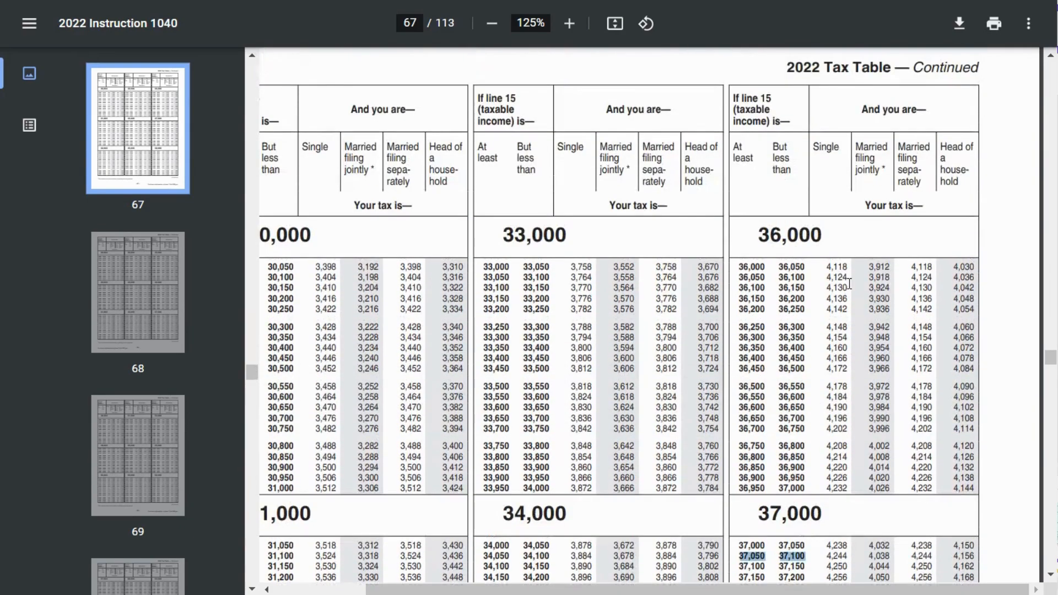
drag(810, 149, 840, 157)
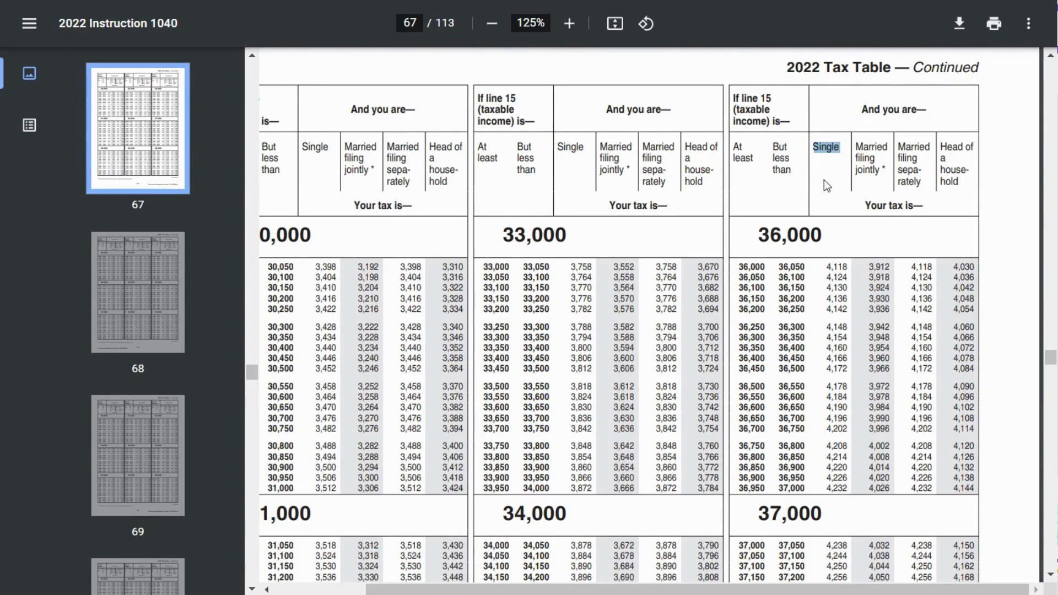
scroll(826, 176, down, 2)
drag(821, 469, 846, 470)
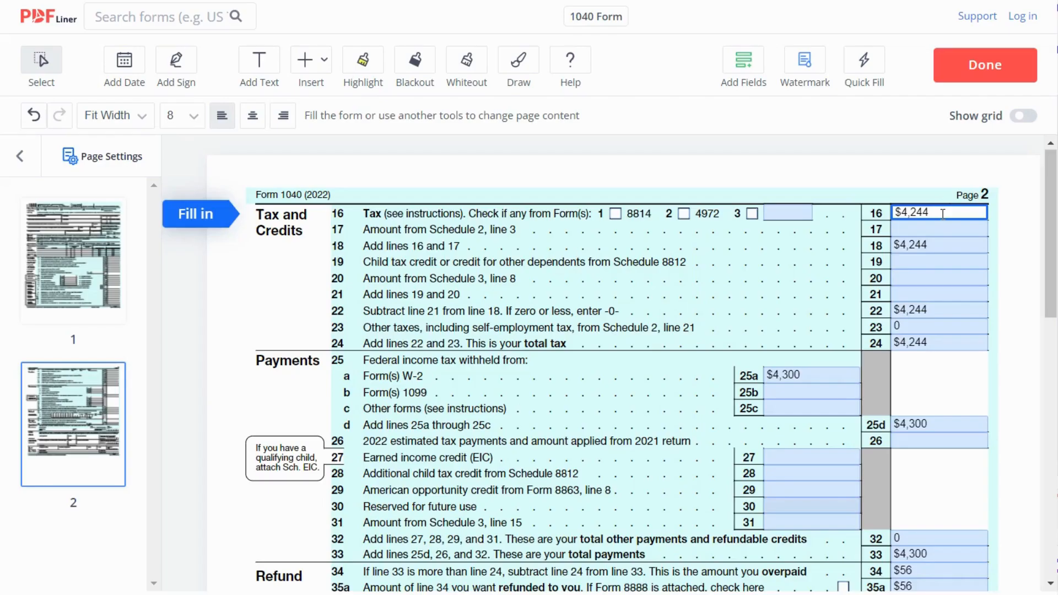
Review the tax amounts on lines 18, 22 and 24 in page 2's Tax and Credits section.
click(935, 244)
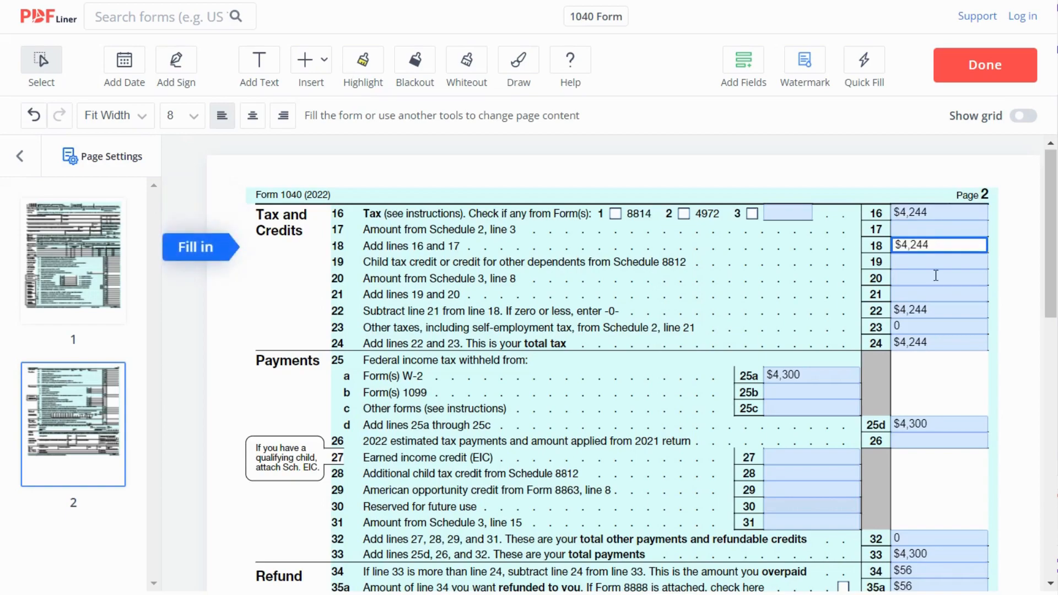
click(936, 310)
click(938, 345)
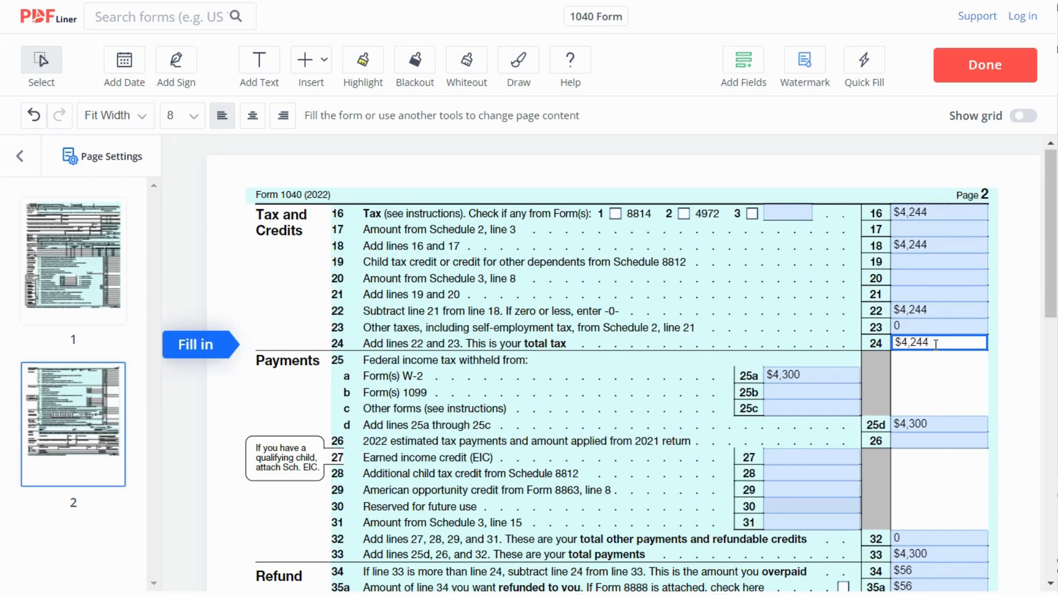
Check the W-2 withholding on line 25a, its total on line 25d and total payments on line 33.
click(828, 376)
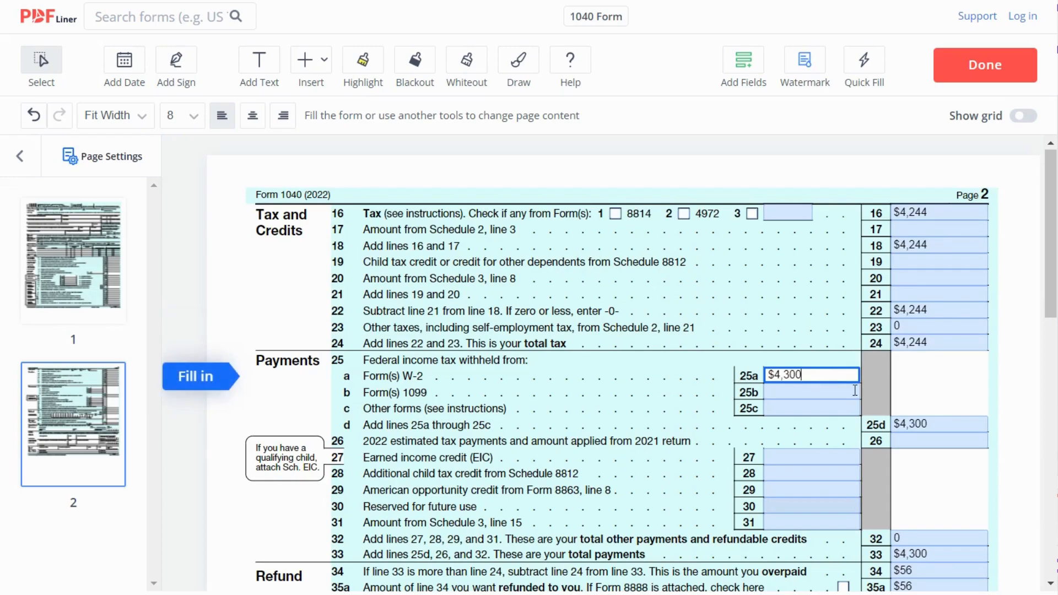
click(933, 425)
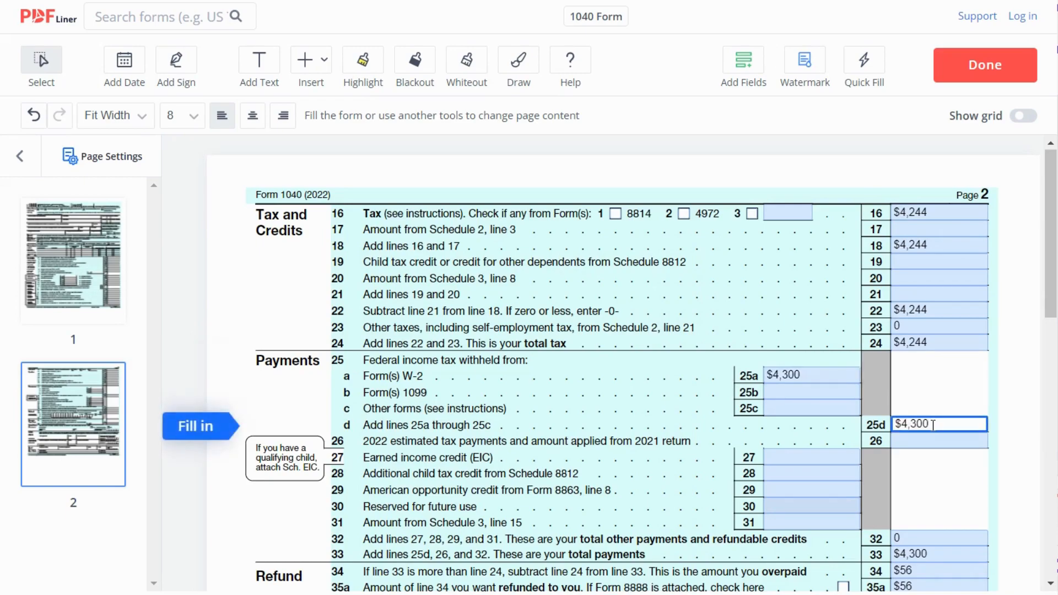
click(947, 553)
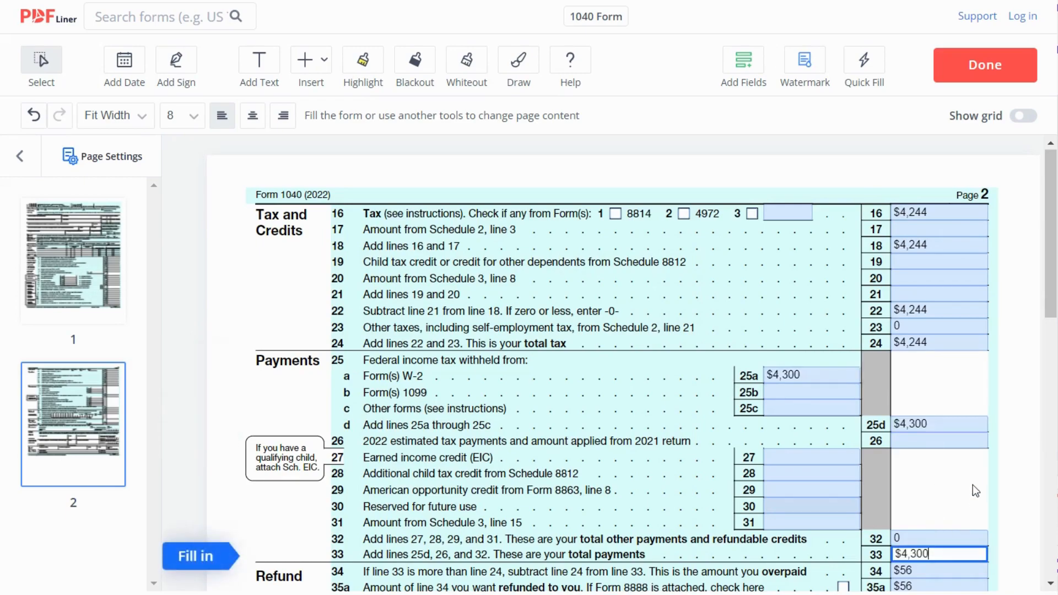
scroll(973, 482, down, 3)
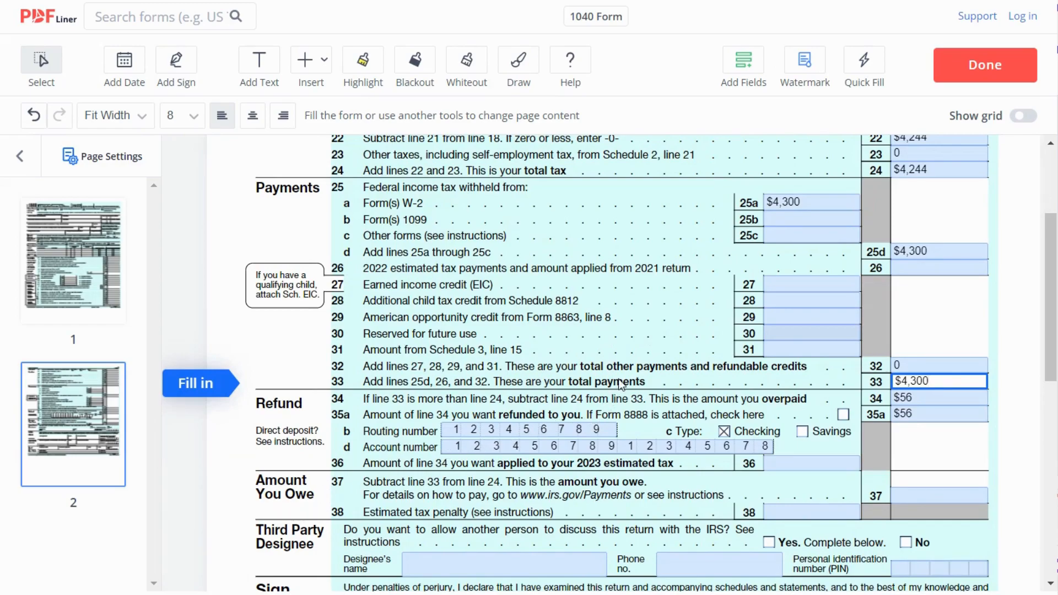
Compare total tax on line 24 with total payments on line 33, and review Refund lines 34, 35a and 36.
scroll(621, 384, up, 3)
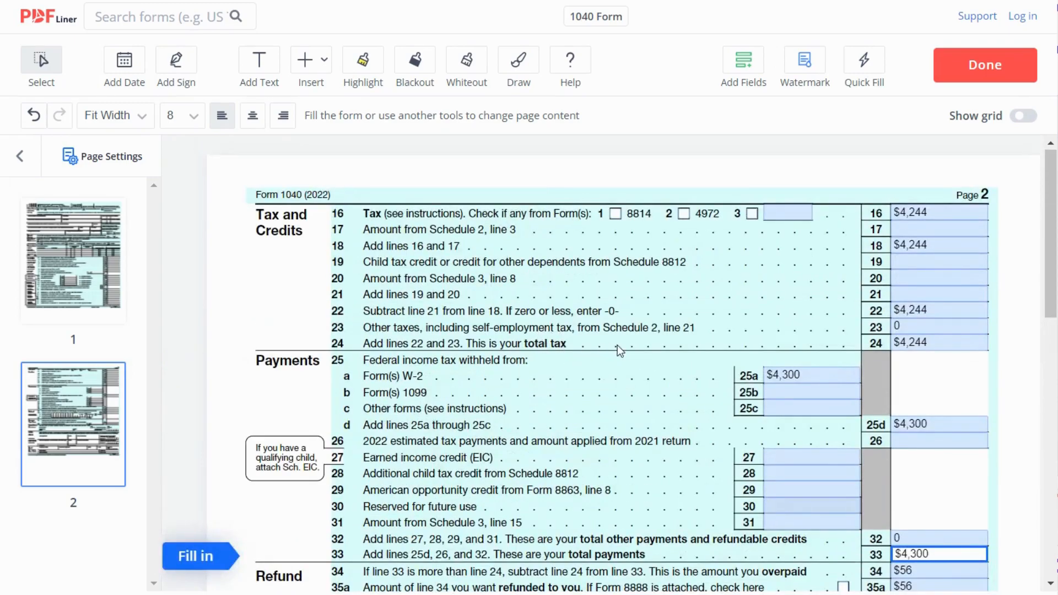
scroll(618, 345, down, 3)
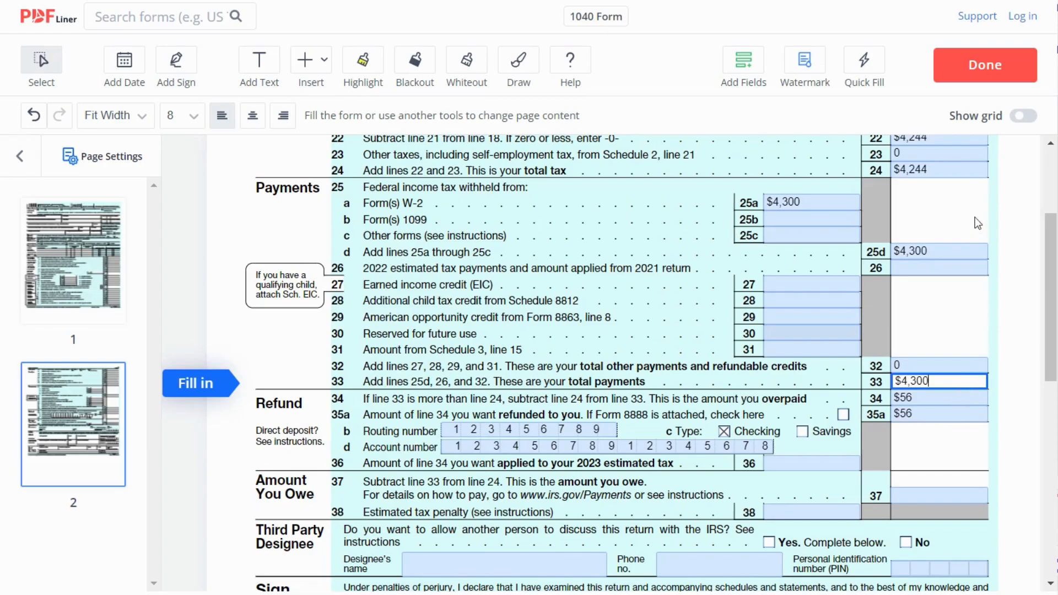
click(948, 173)
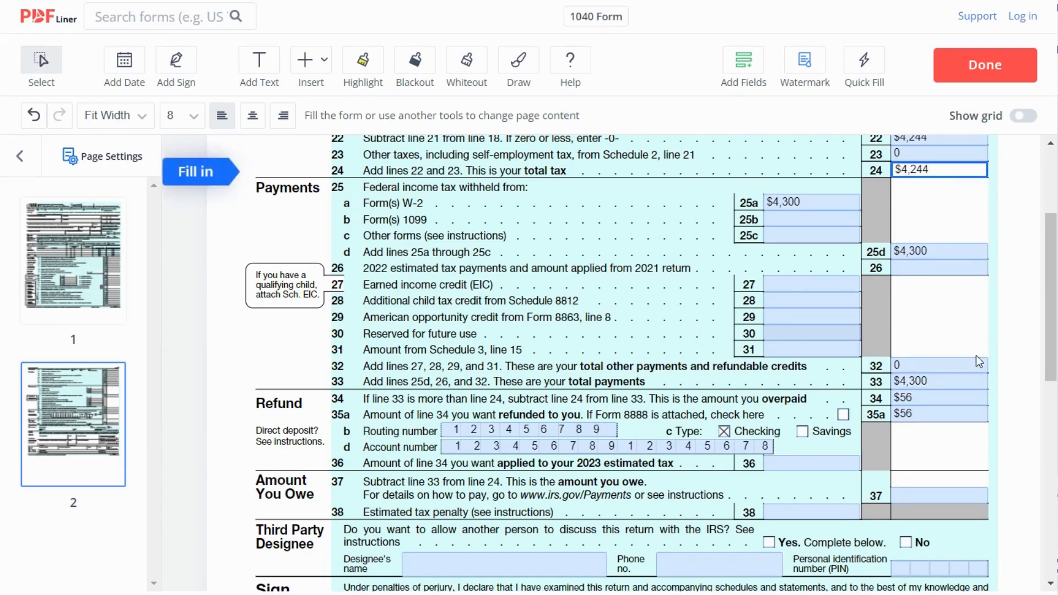
click(950, 403)
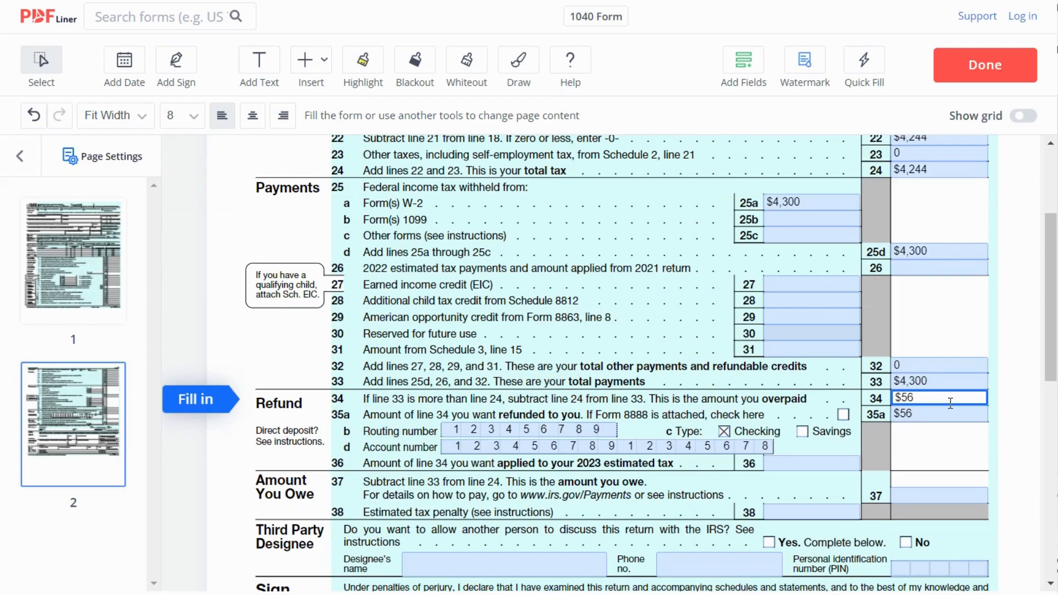
click(950, 408)
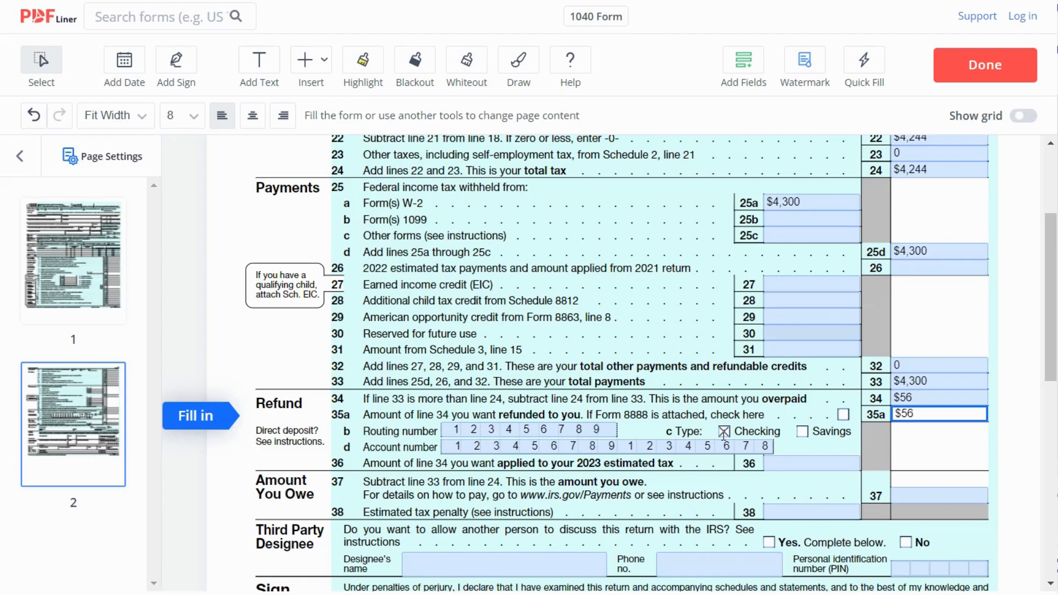
click(834, 460)
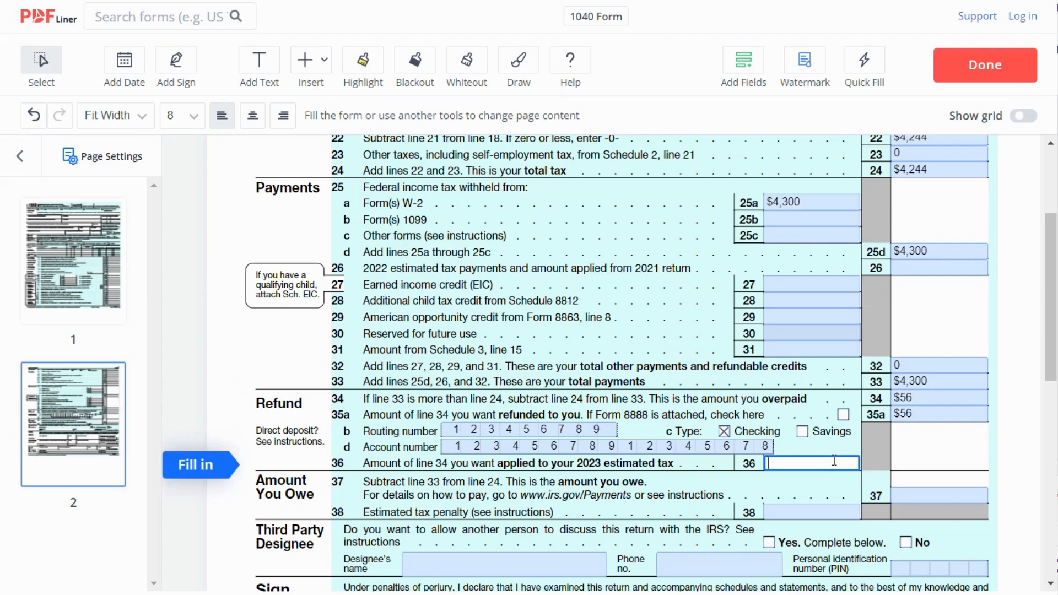
Complete the taxpayer's Sign Here row with the saved signature and the date 01/24/2023, and finish the document.
scroll(769, 402, down, 3)
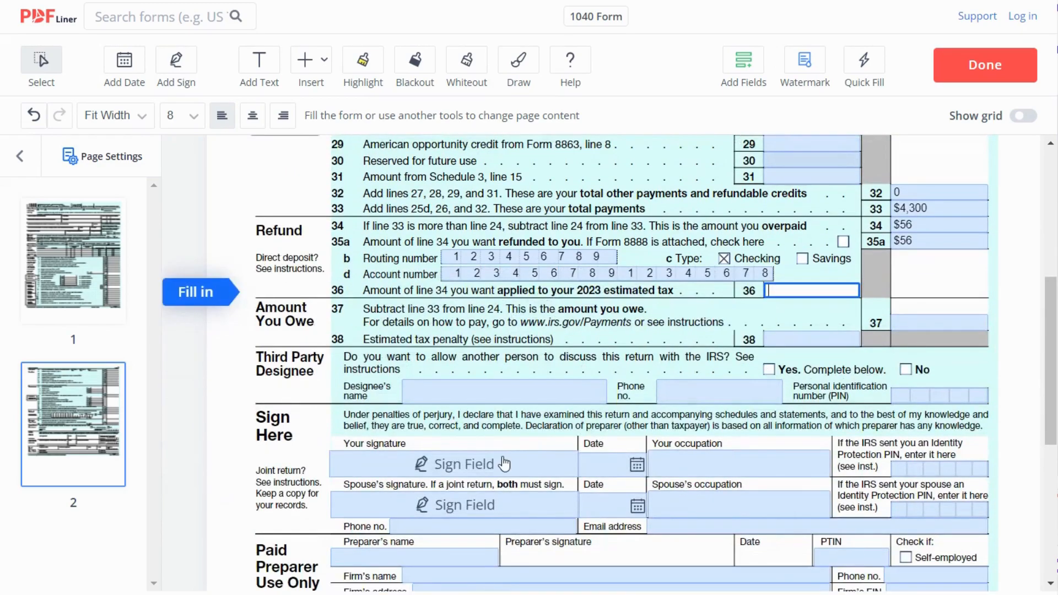
click(505, 463)
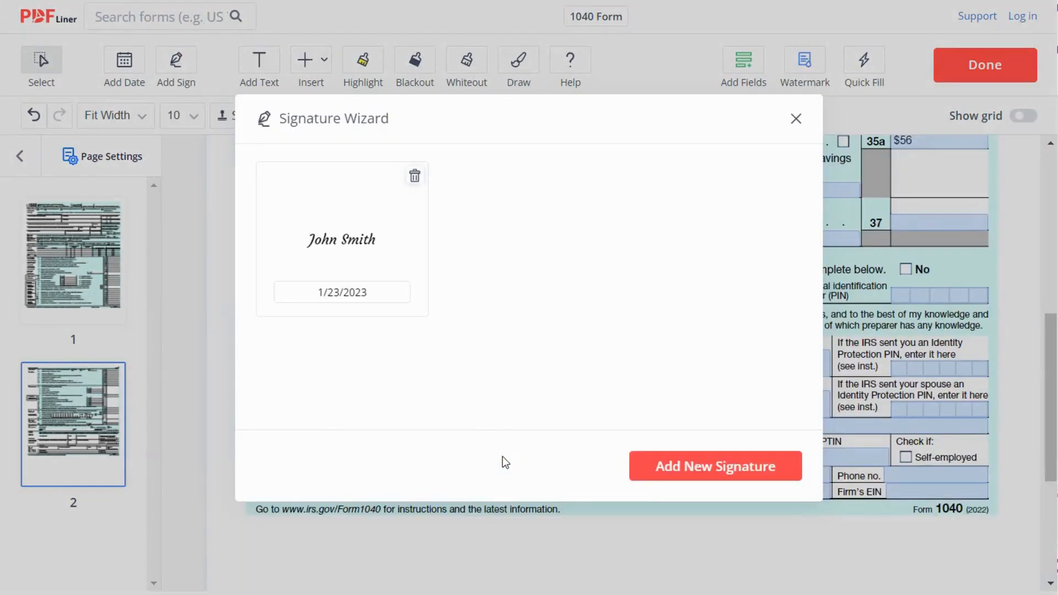
click(341, 253)
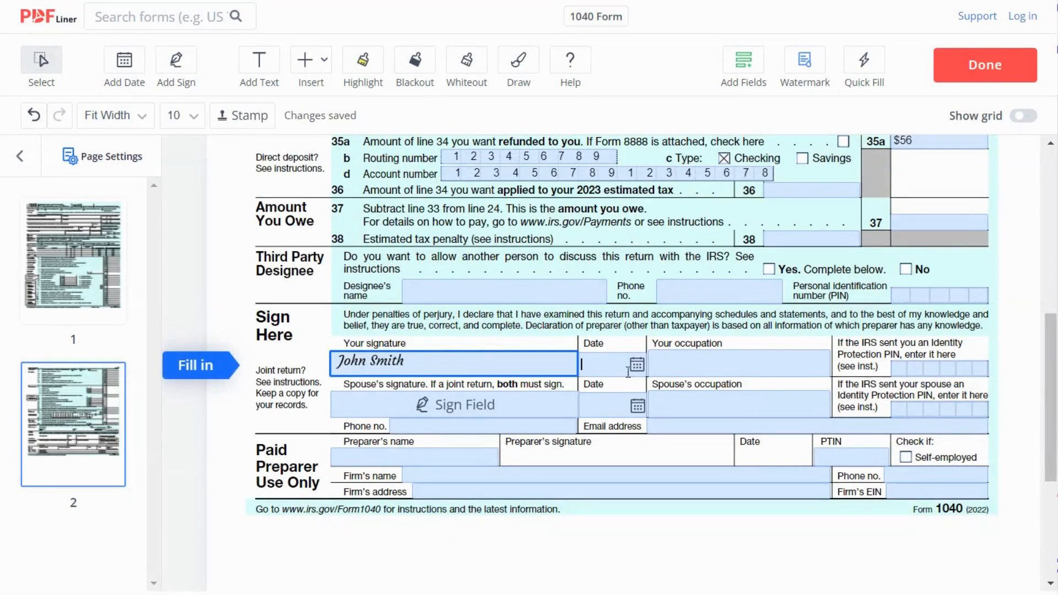
click(628, 373)
click(584, 237)
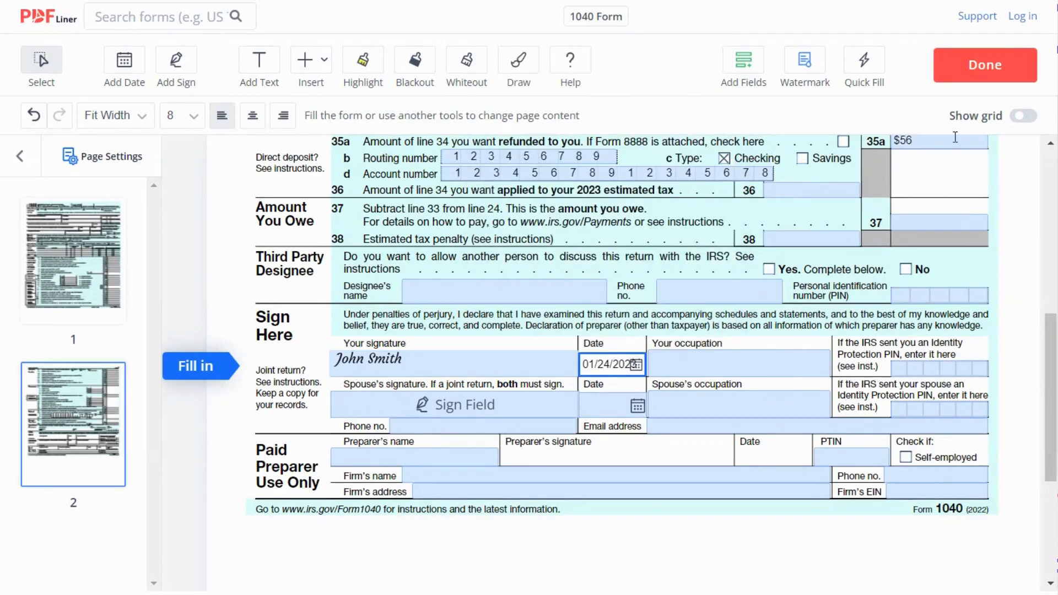
click(962, 71)
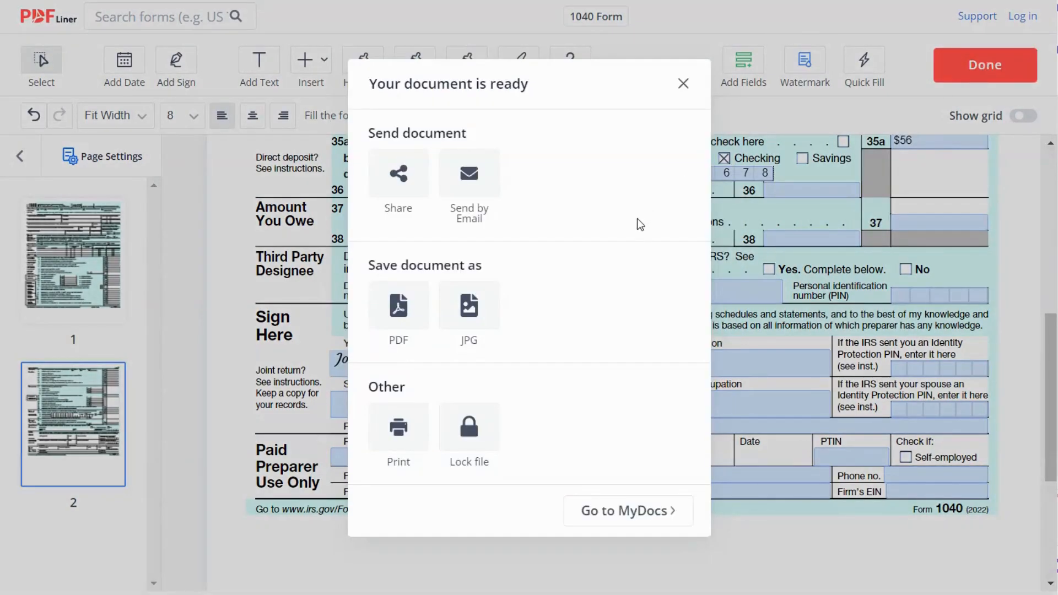